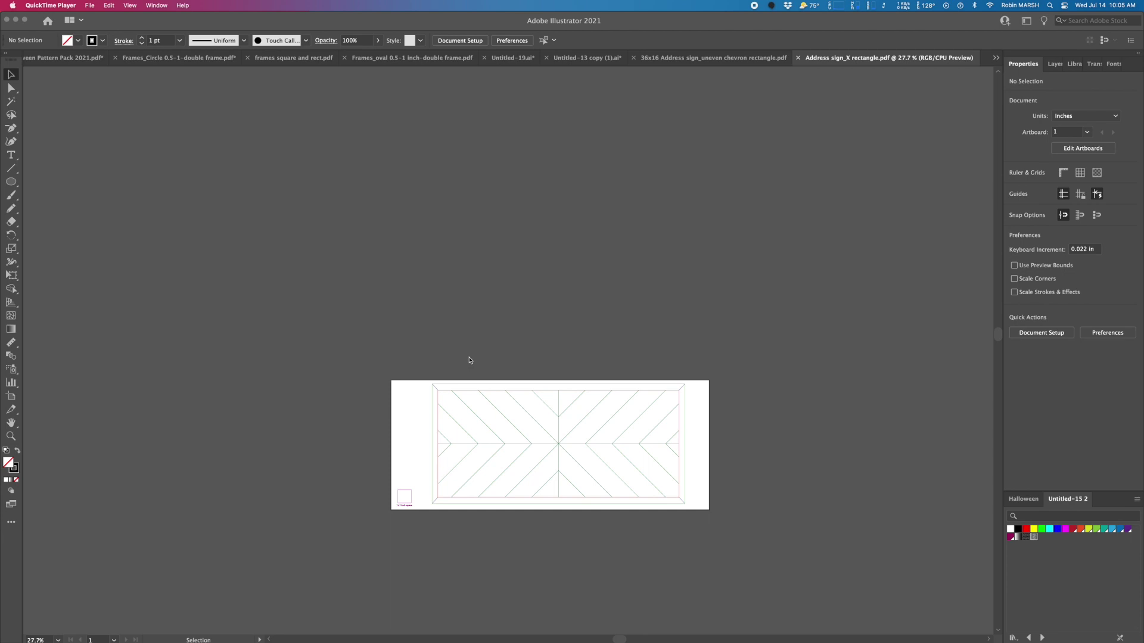
Marquee-select the chevron artwork to inspect it, then deselect it.
scroll(468, 360, down, 3)
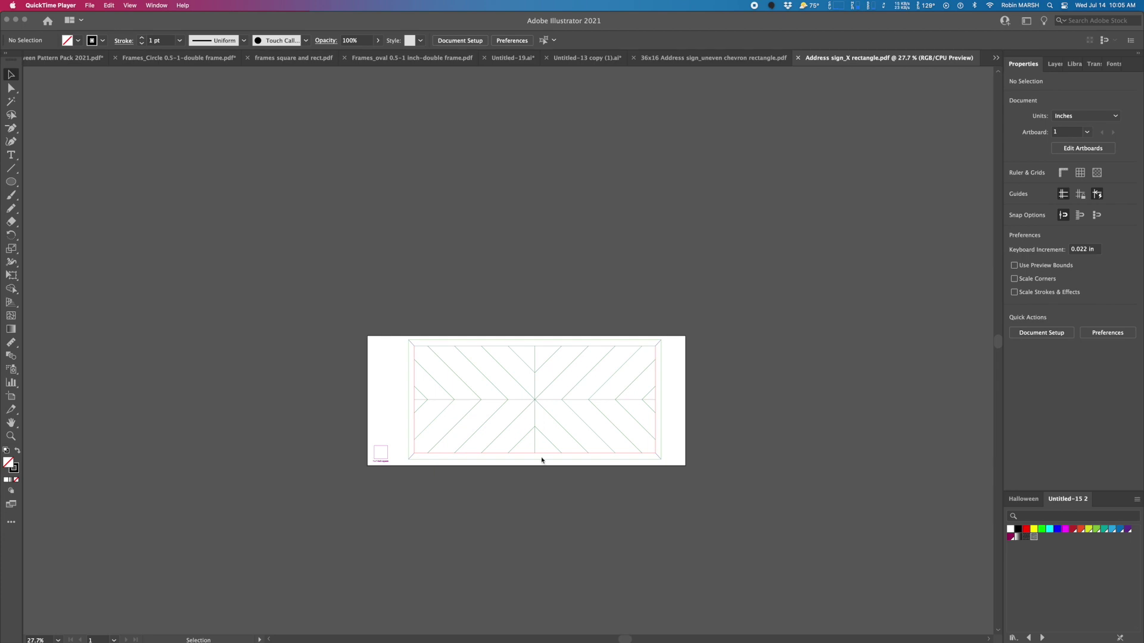
click(494, 396)
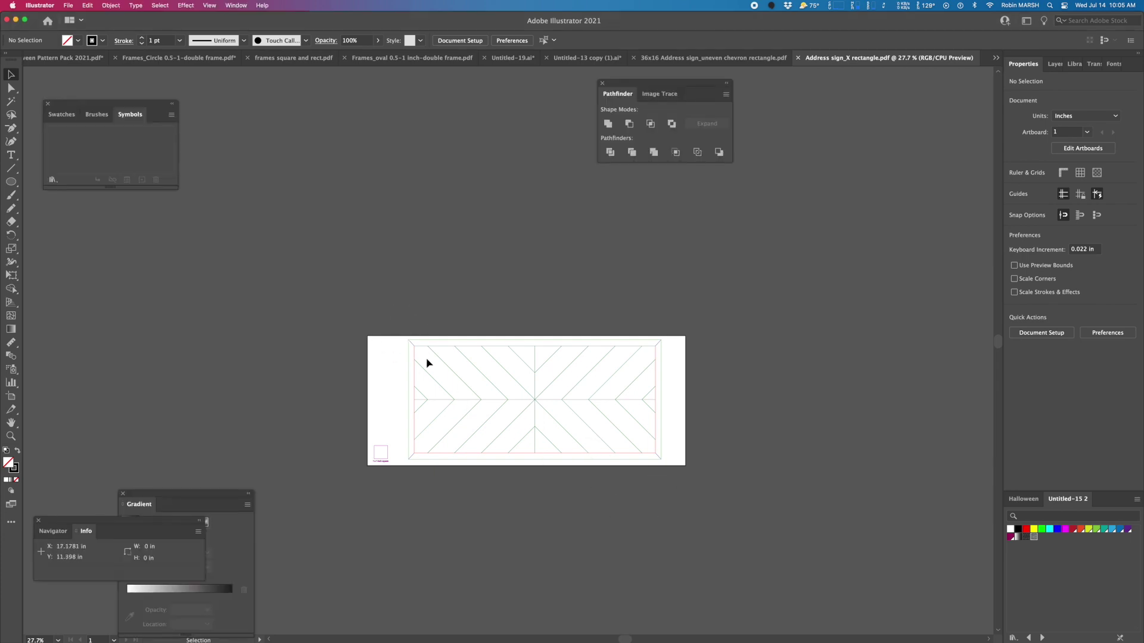
click(389, 320)
drag(389, 320, 766, 485)
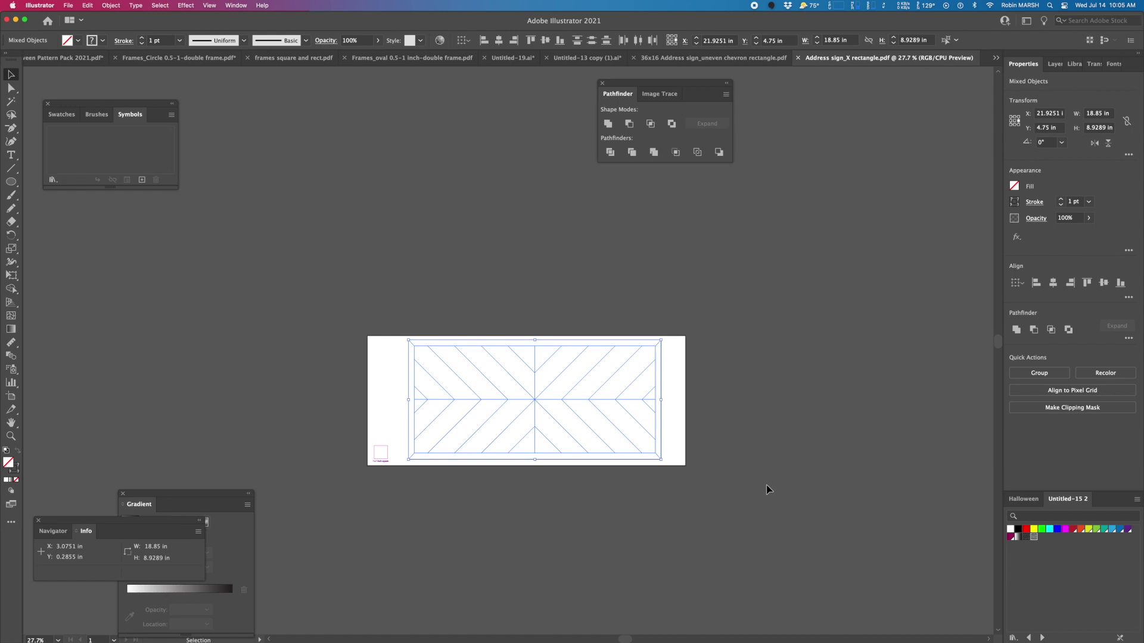
click(748, 459)
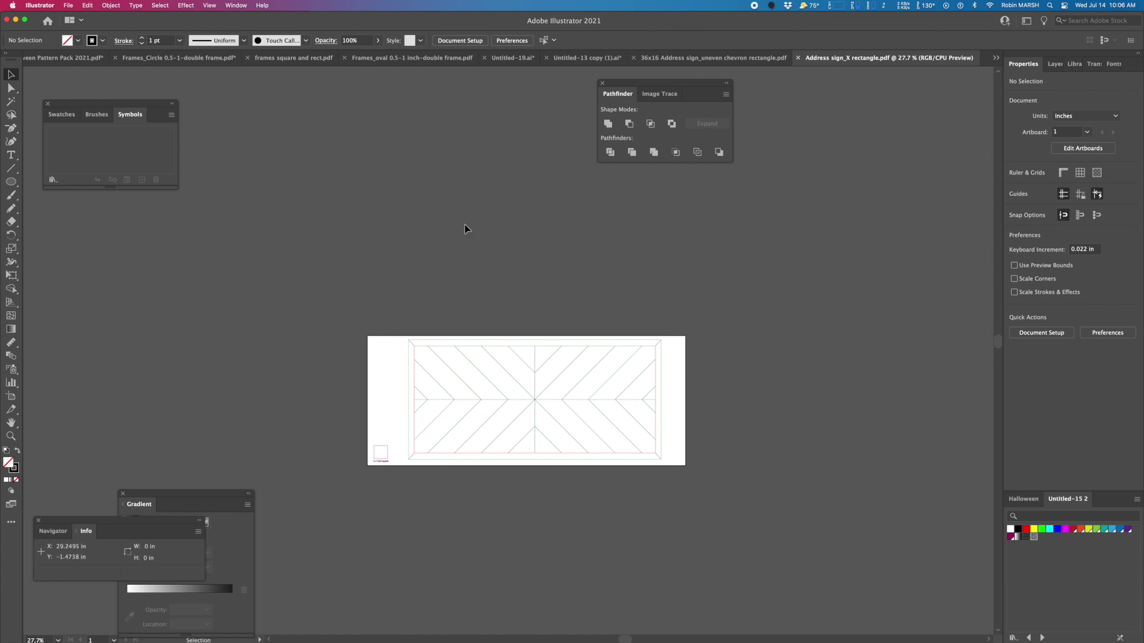
Enlarge the artboard to 56.19 × 26.73 in by extending its left, top and right edges.
click(11, 396)
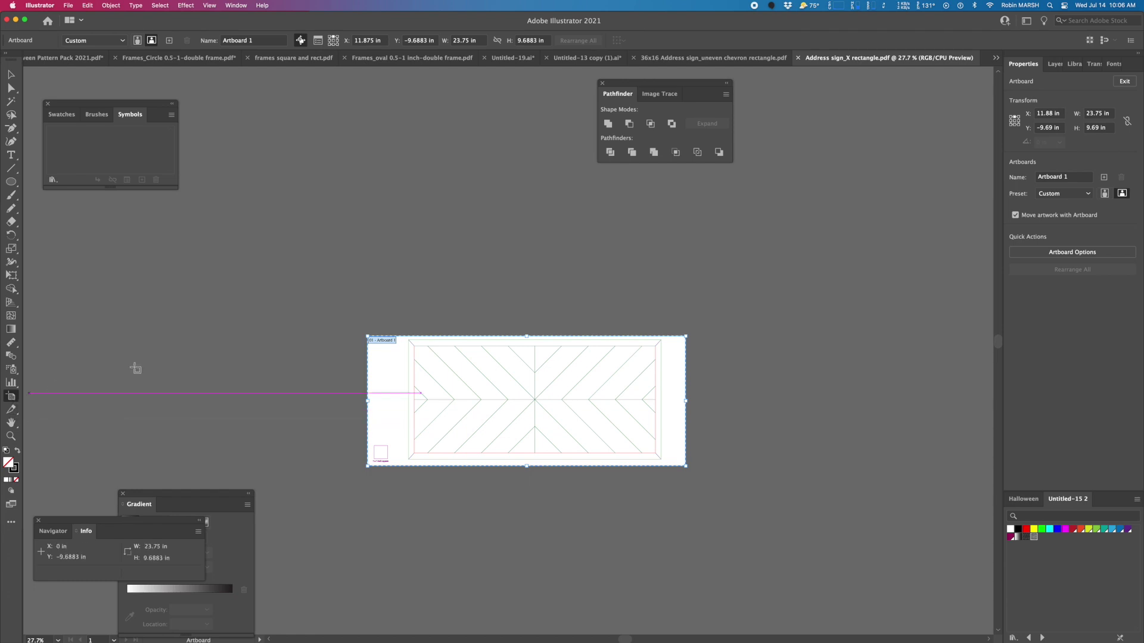
drag(368, 401, 178, 406)
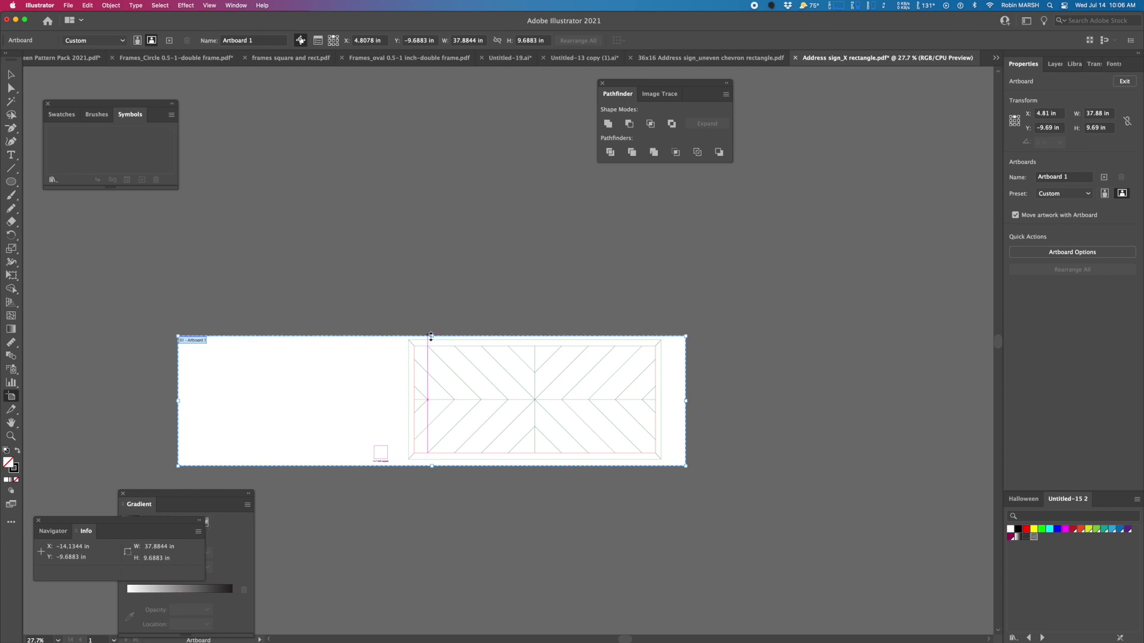
drag(431, 336, 427, 335)
drag(430, 124, 431, 108)
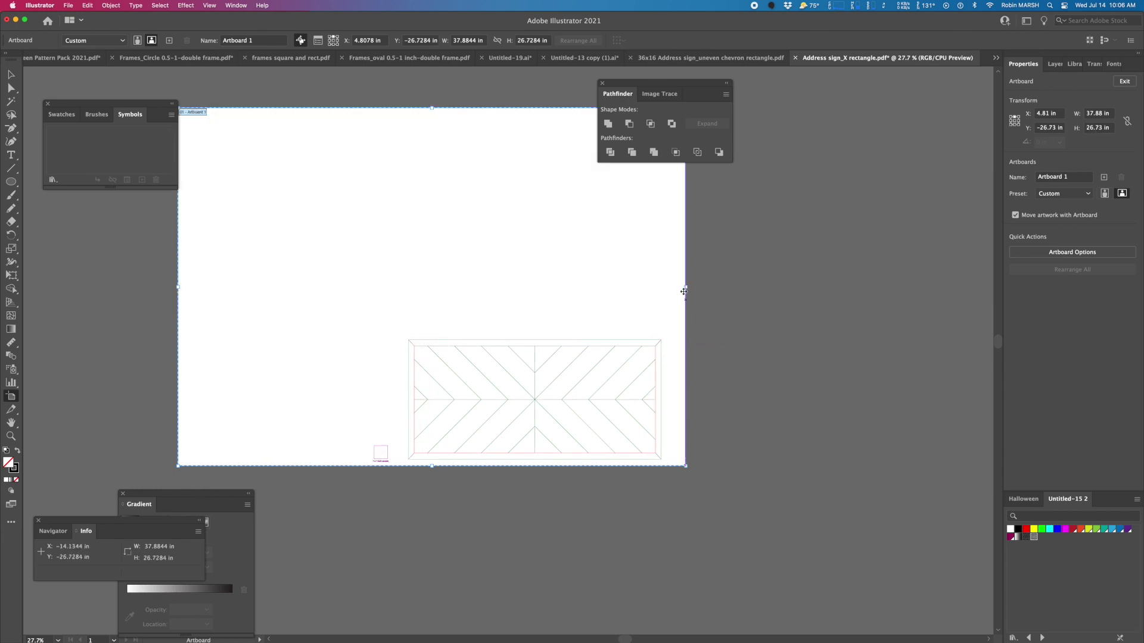
drag(685, 288, 933, 292)
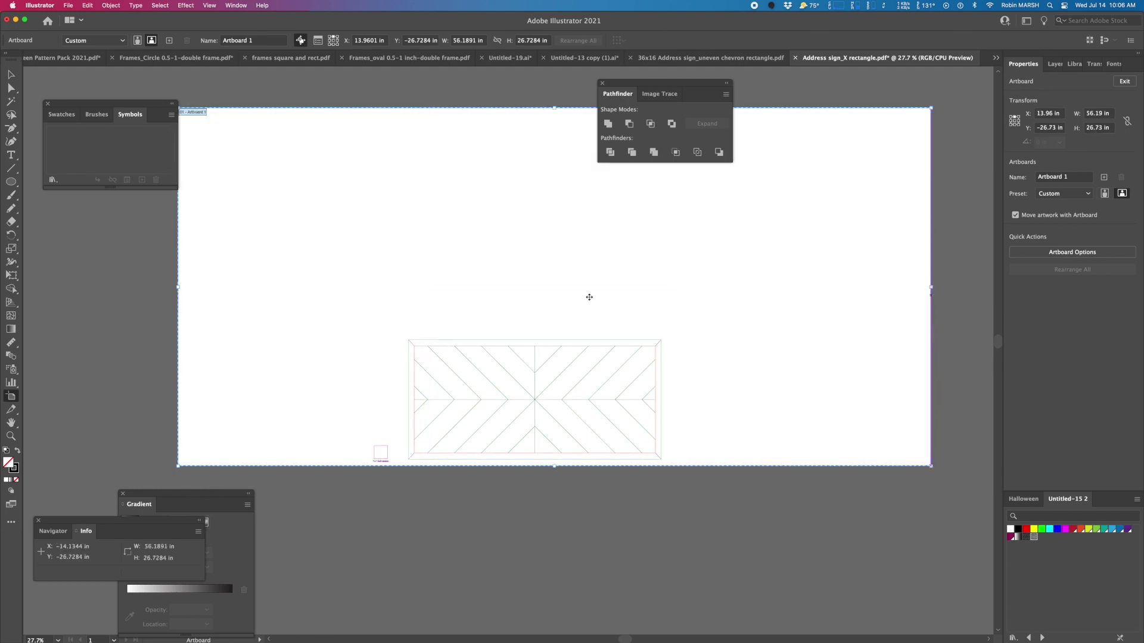
Delete the small mark near the artboard's bottom-left corner.
key(v)
drag(333, 420, 404, 492)
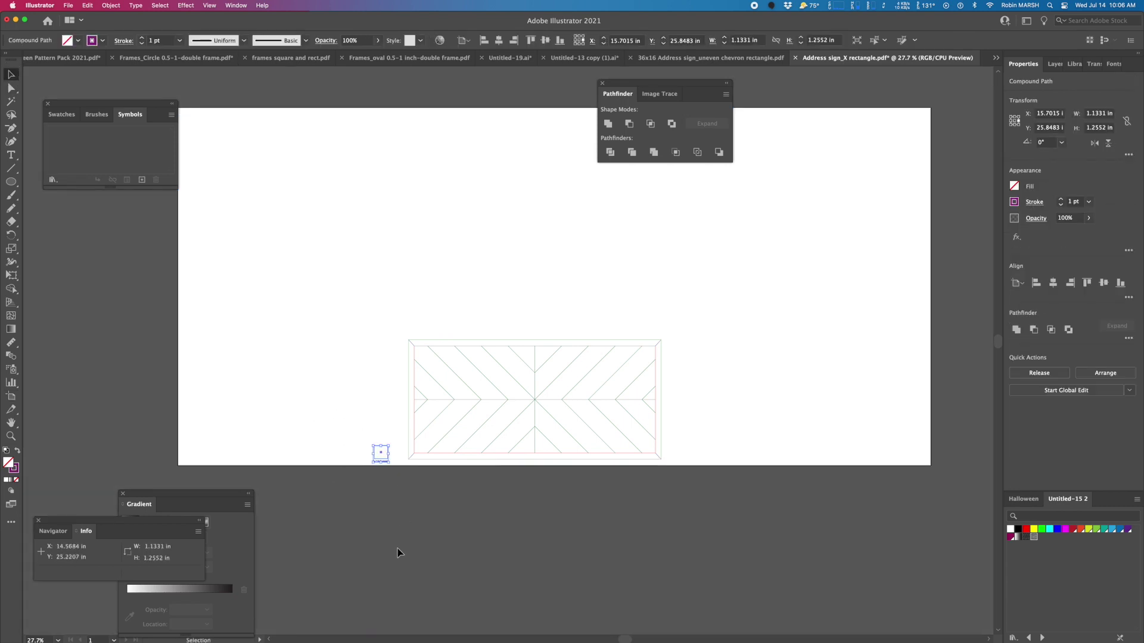
key(Delete)
drag(348, 317, 840, 589)
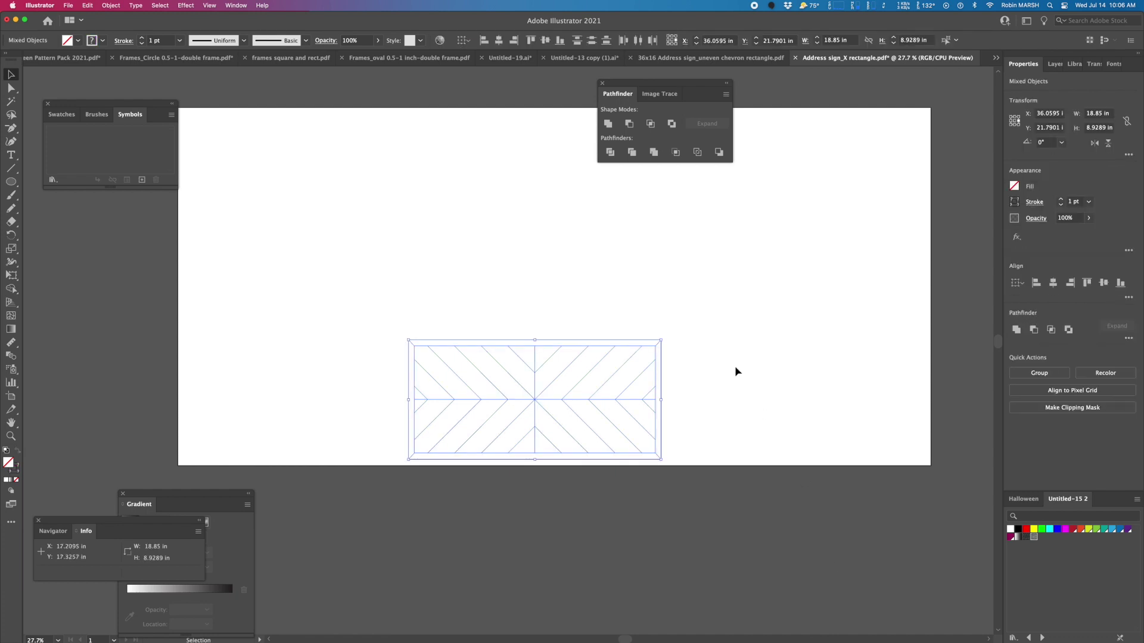
click(734, 371)
Remove the sign's outer border rectangle and the remaining border compound path.
click(662, 400)
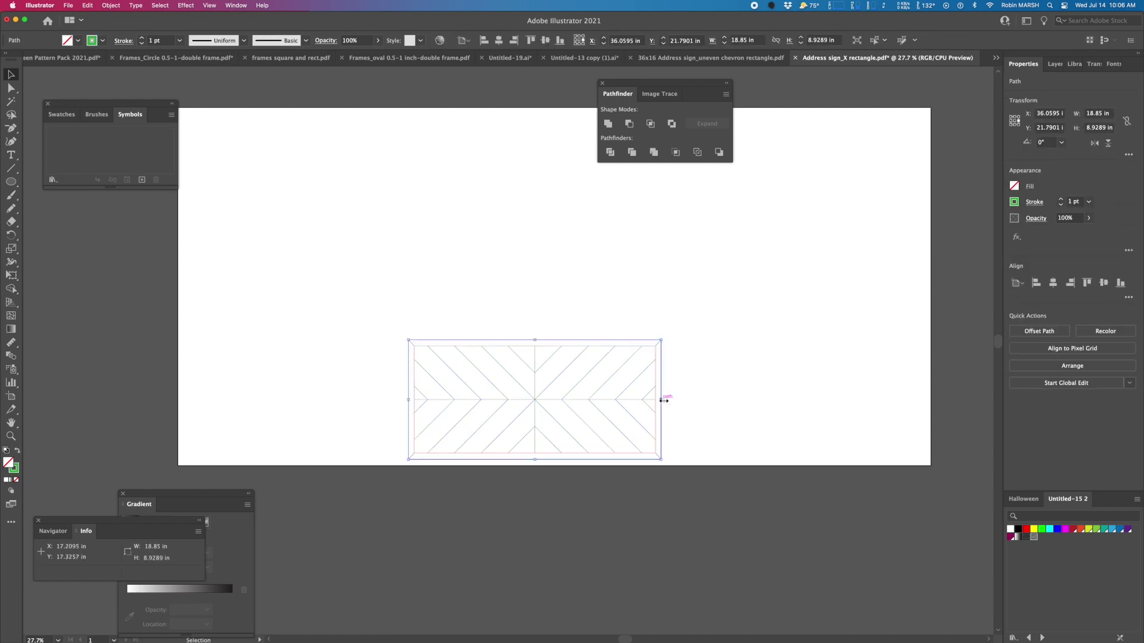
key(super+shift+a)
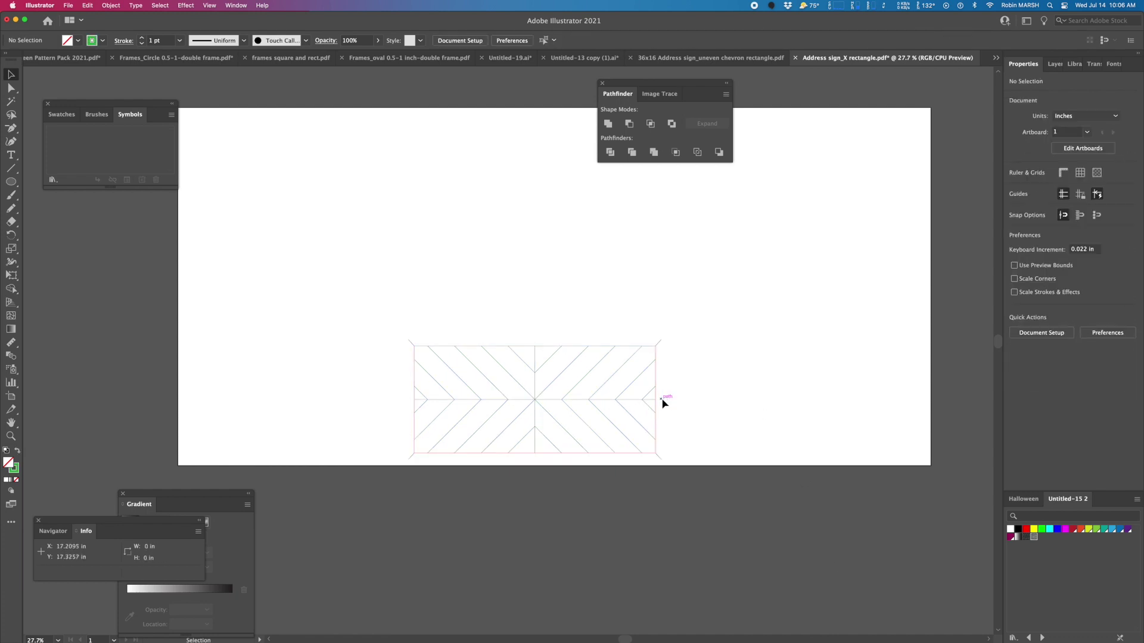
click(660, 342)
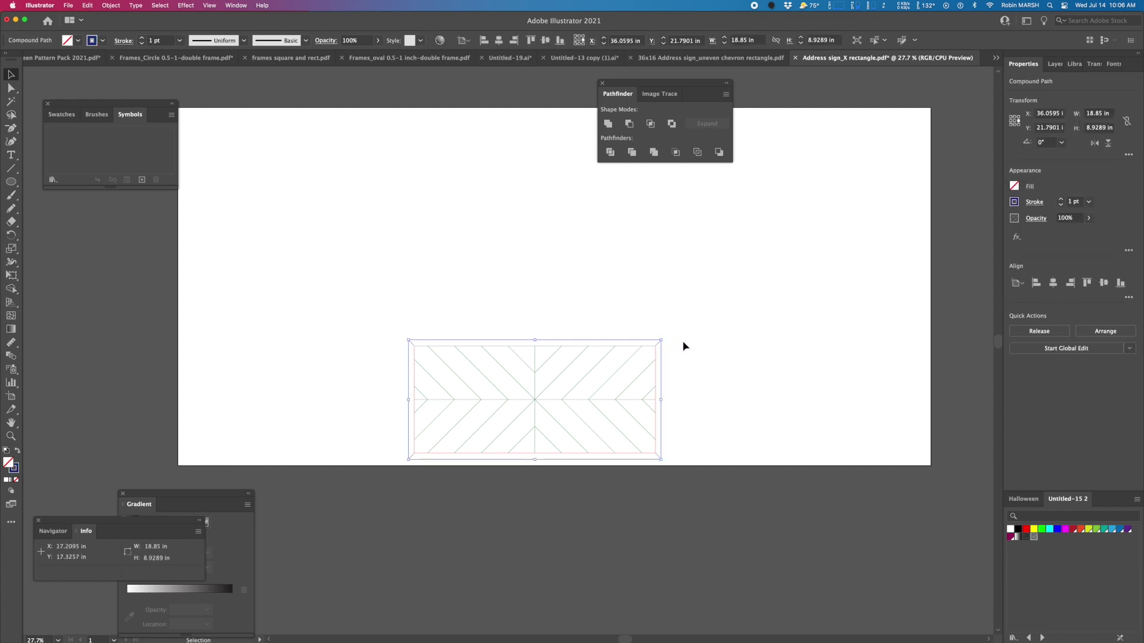
key(super+shift+a)
Move the chevron lines up, scale them to W 36 in × H 16 in, and centre them.
drag(348, 281, 765, 524)
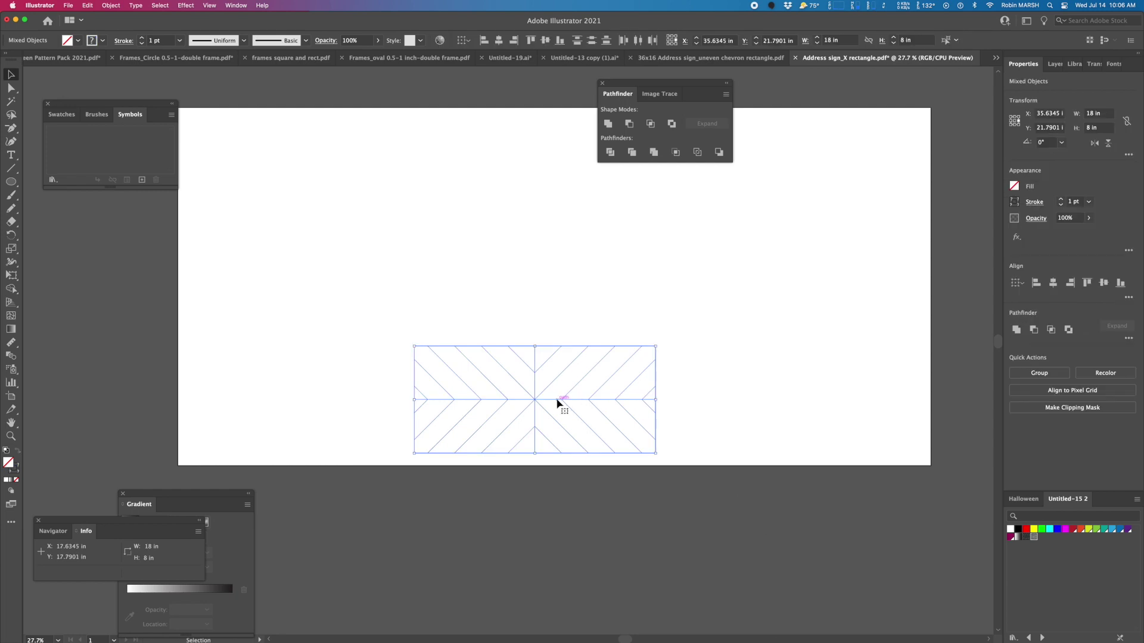
drag(558, 404, 552, 306)
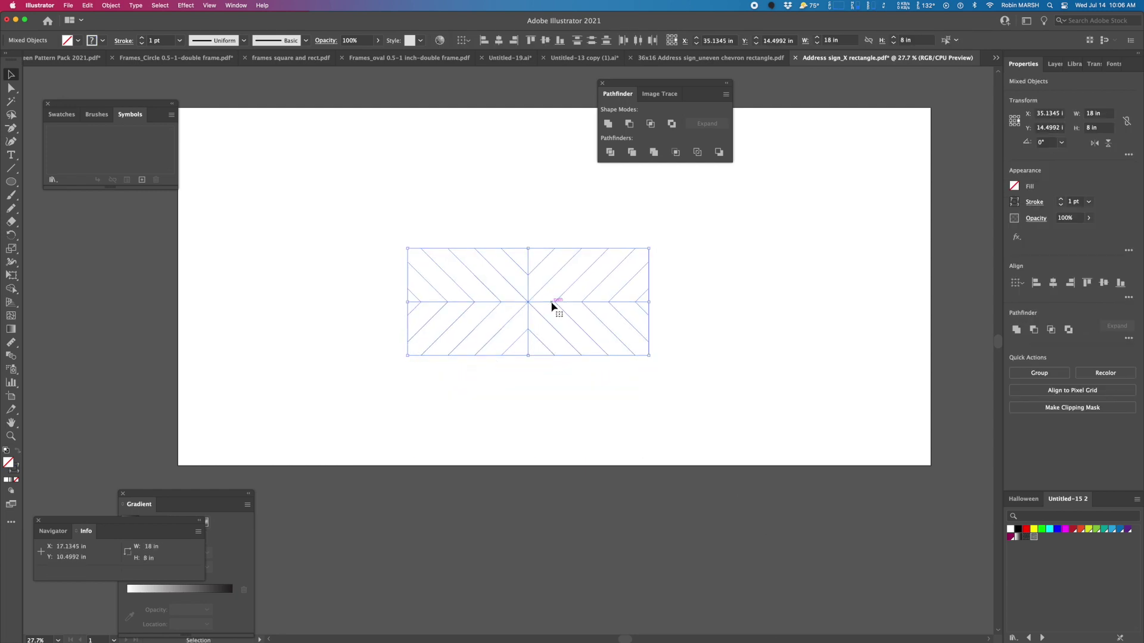
click(1108, 114)
text(36)
key(Tab)
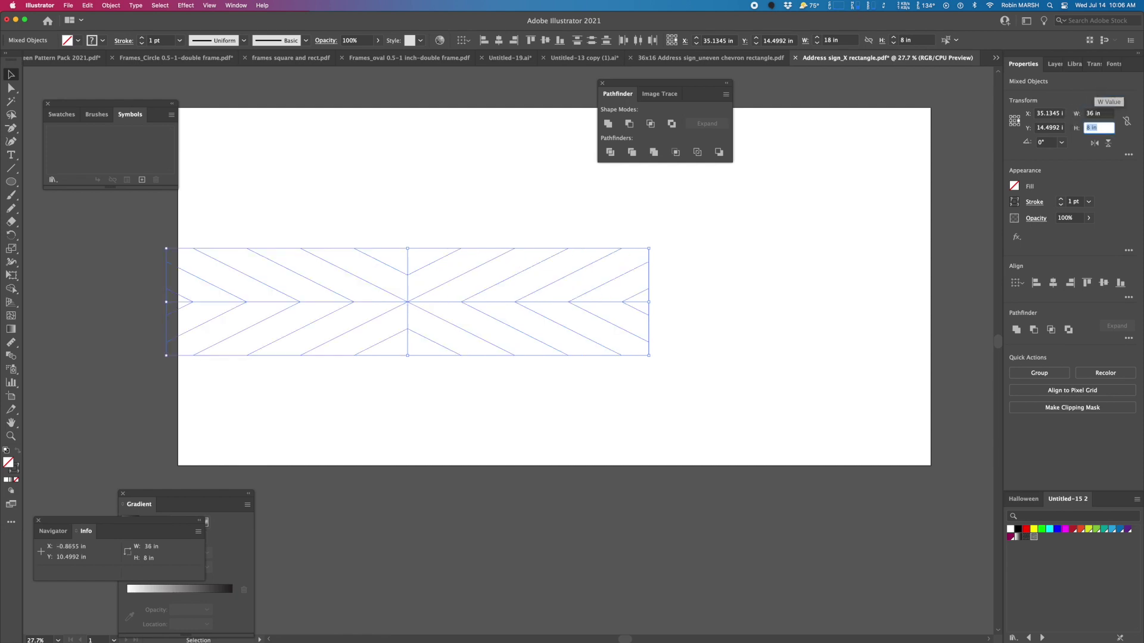
text(16)
key(Return)
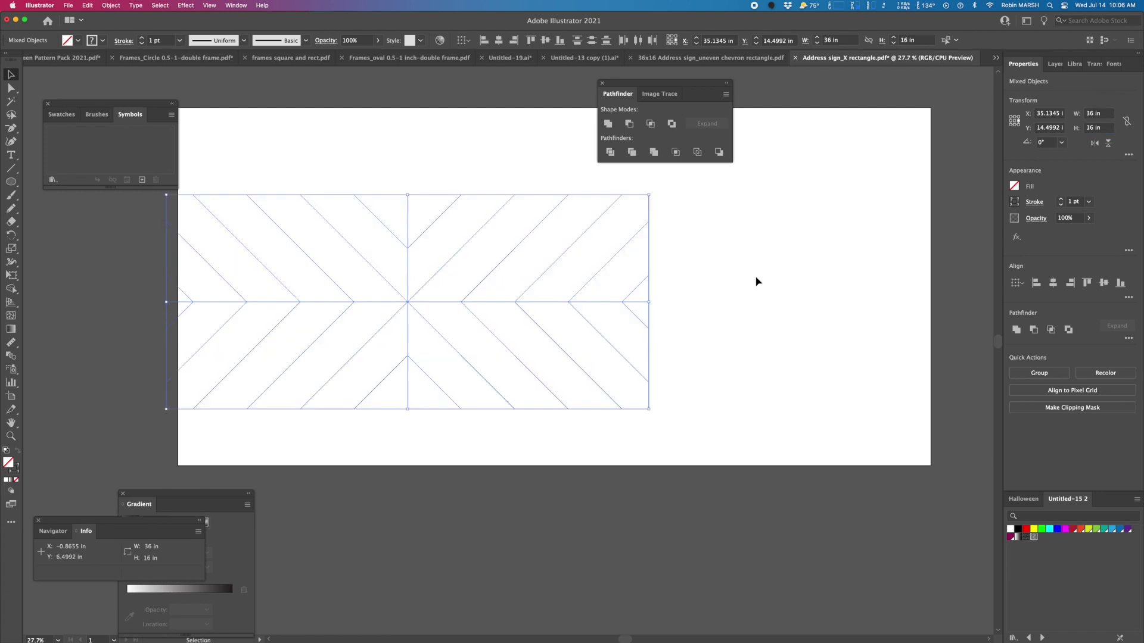
drag(450, 309, 631, 305)
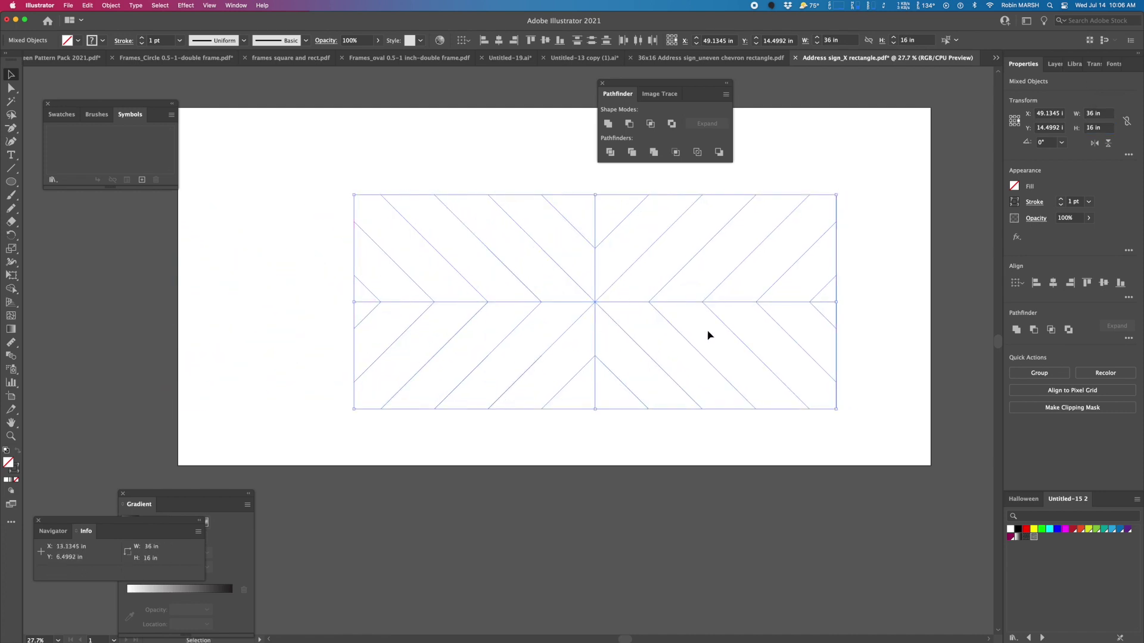
scroll(706, 331, right, 5)
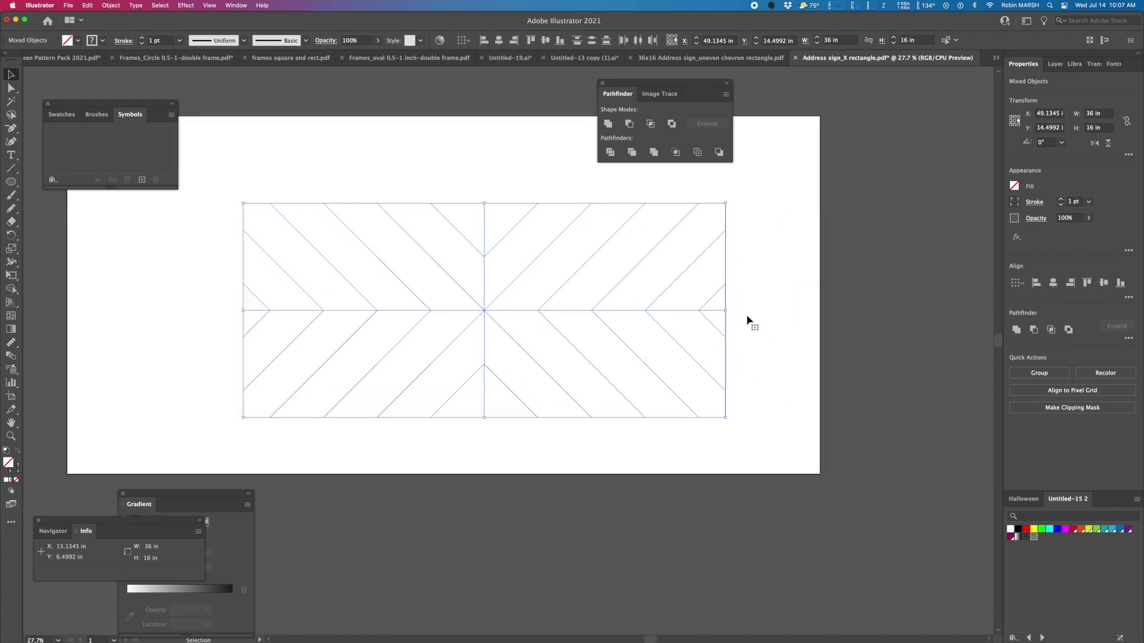
click(766, 306)
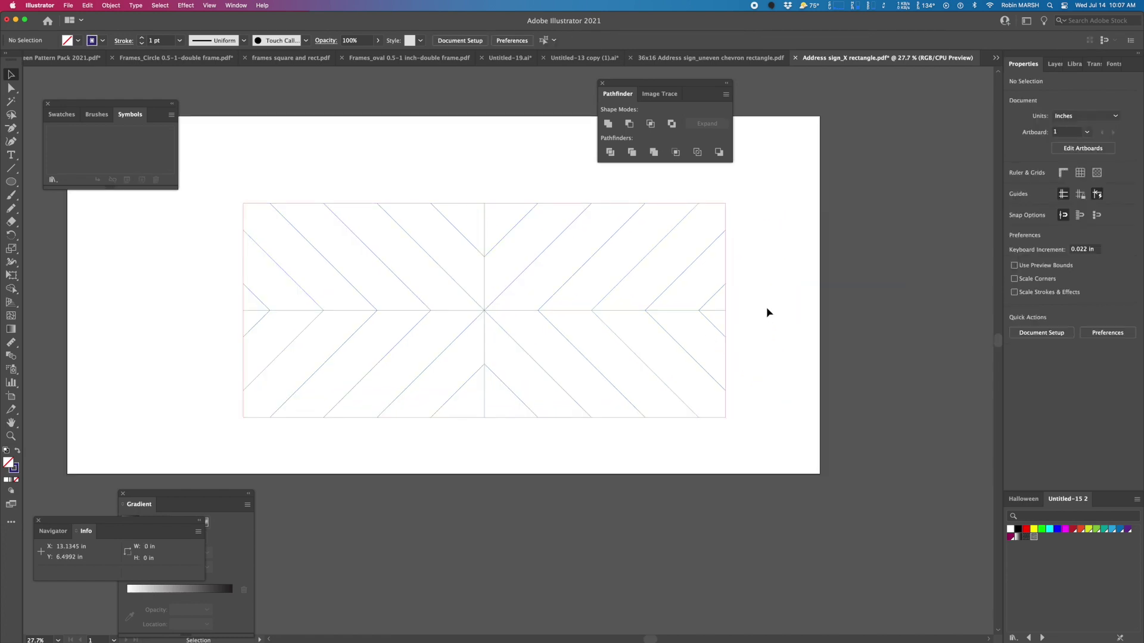
drag(658, 83, 874, 211)
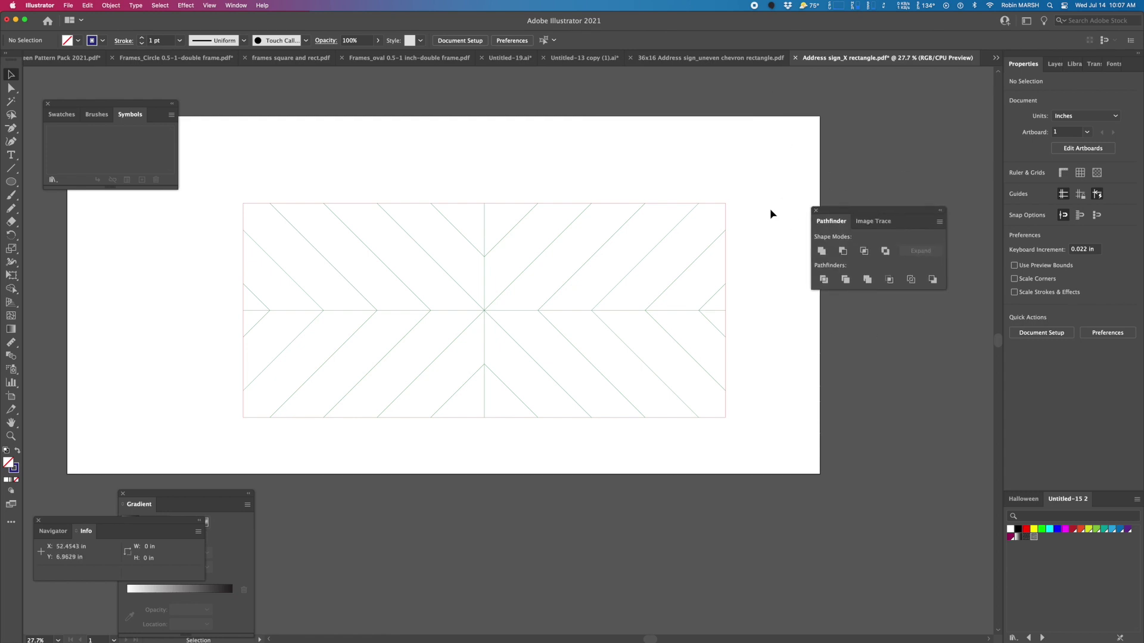
click(236, 6)
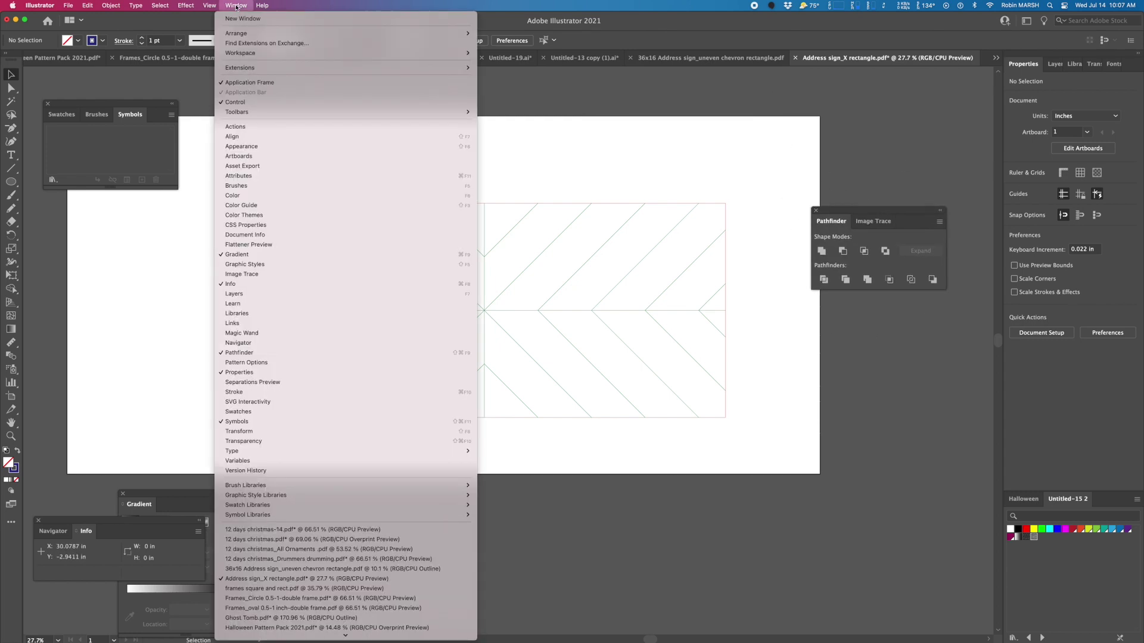
click(257, 354)
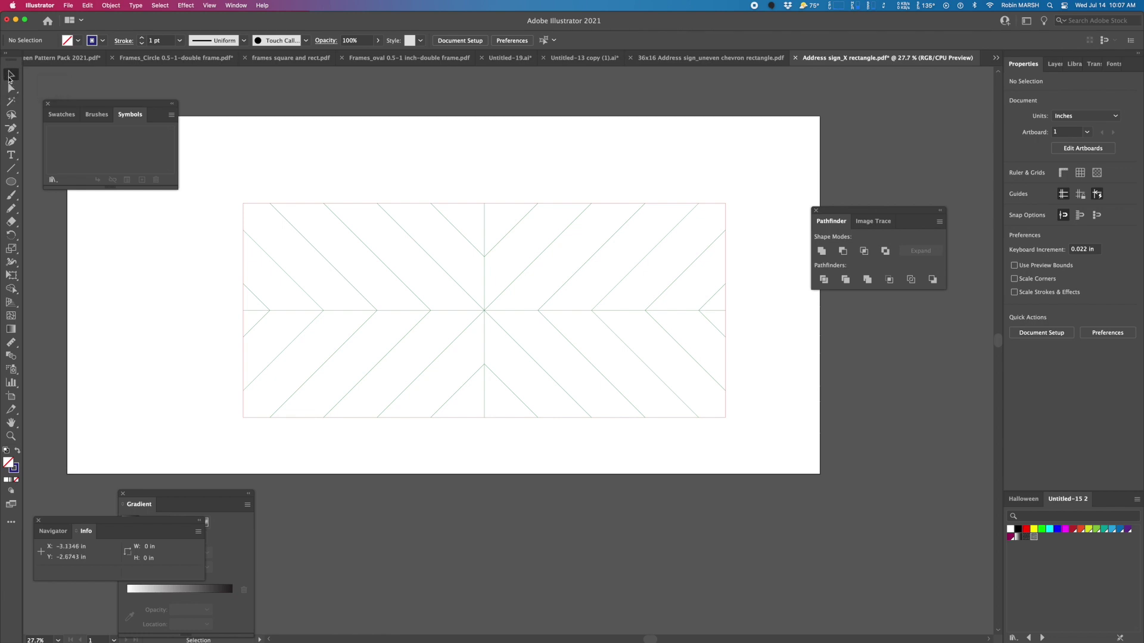
click(10, 77)
drag(215, 186, 799, 480)
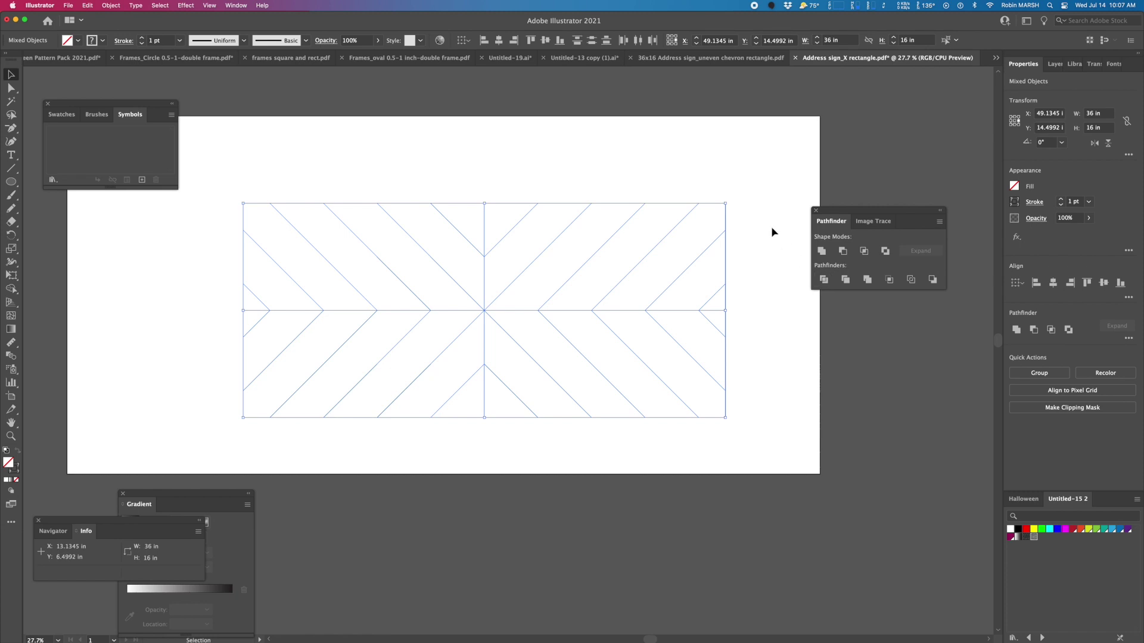
Release the chevron compound path into separate paths.
click(765, 288)
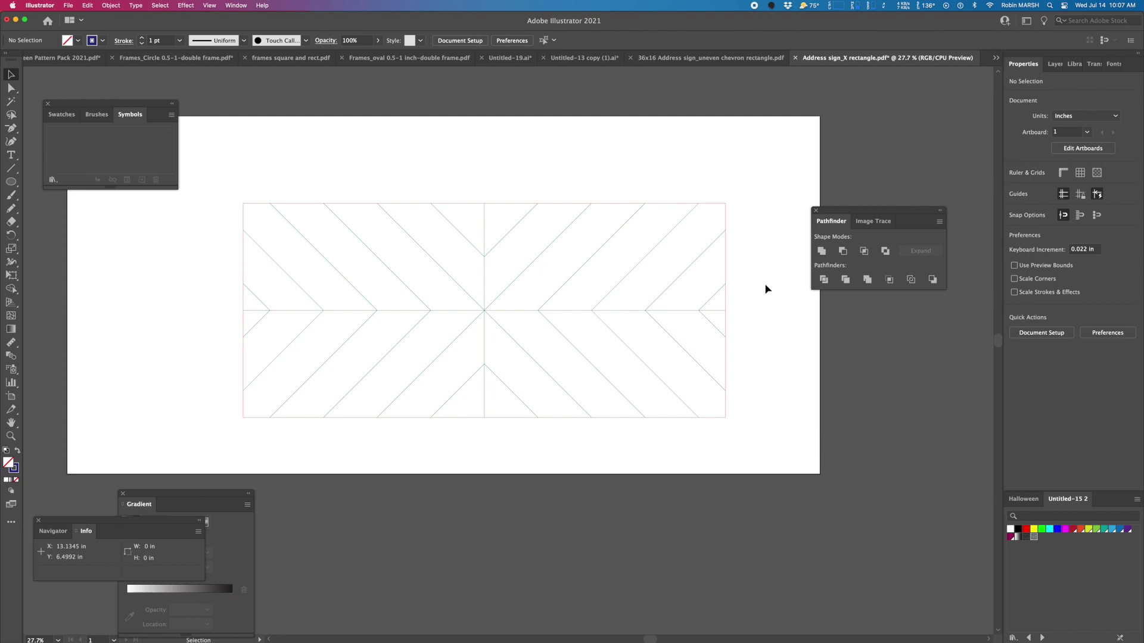
click(611, 298)
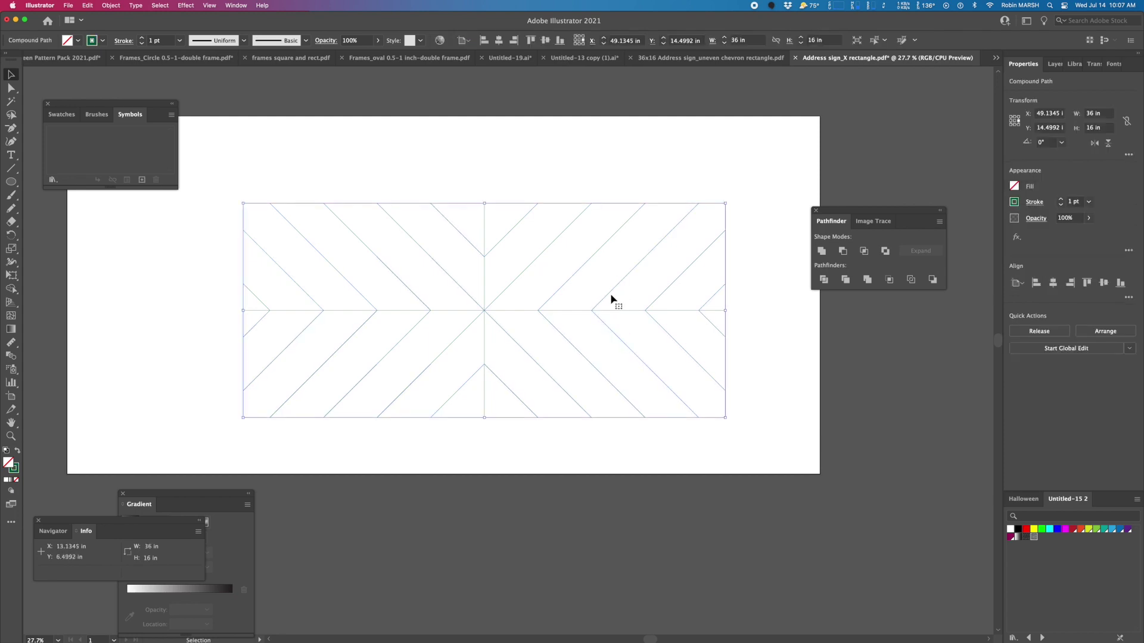
click(1039, 331)
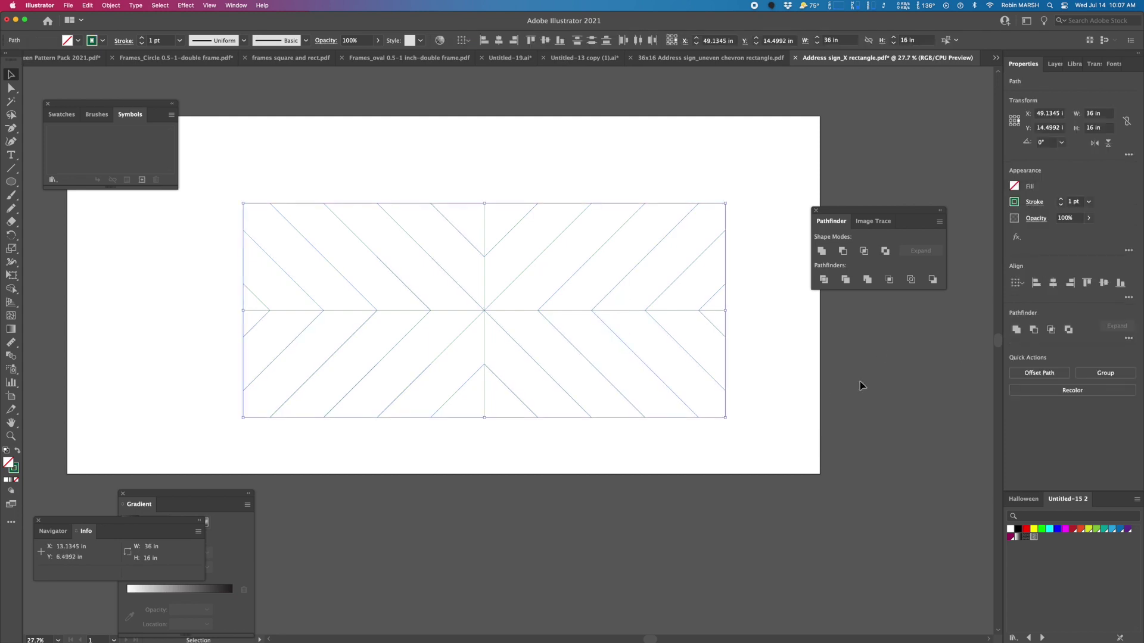
Try moving an 8×8 in path toward the chevron centre, then undo the move.
click(615, 296)
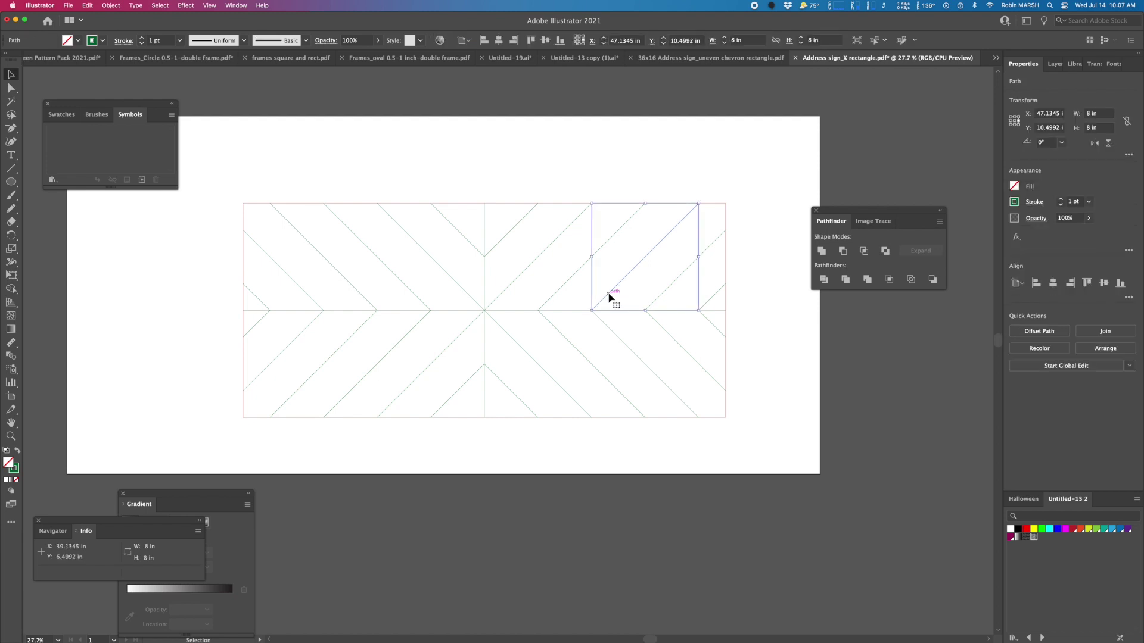
drag(617, 298, 577, 290)
click(575, 289)
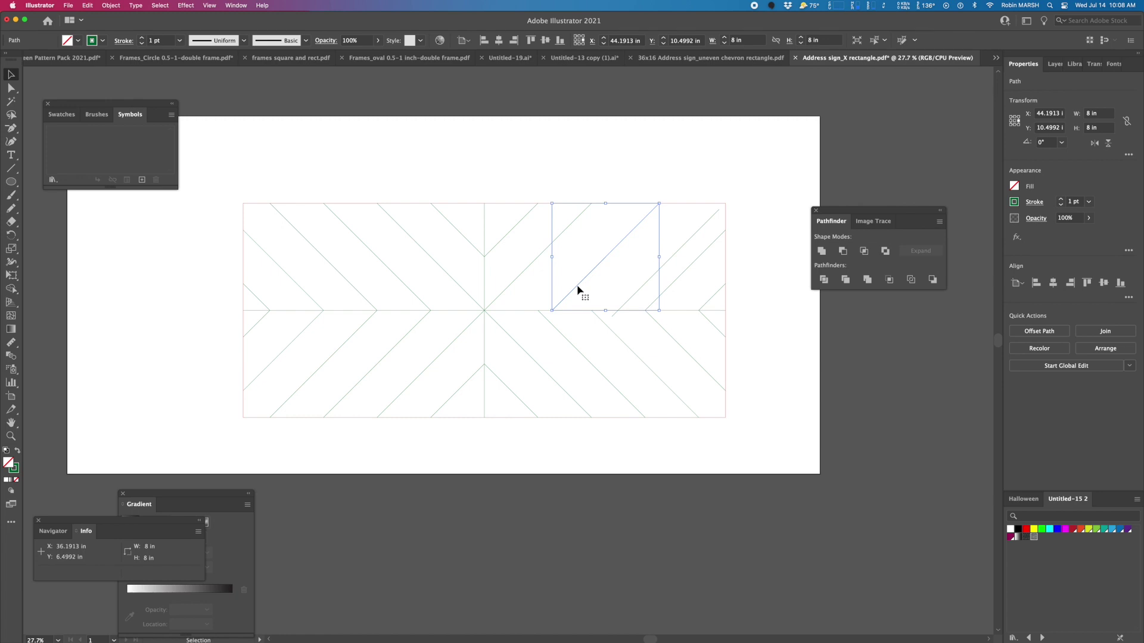
key(super+z)
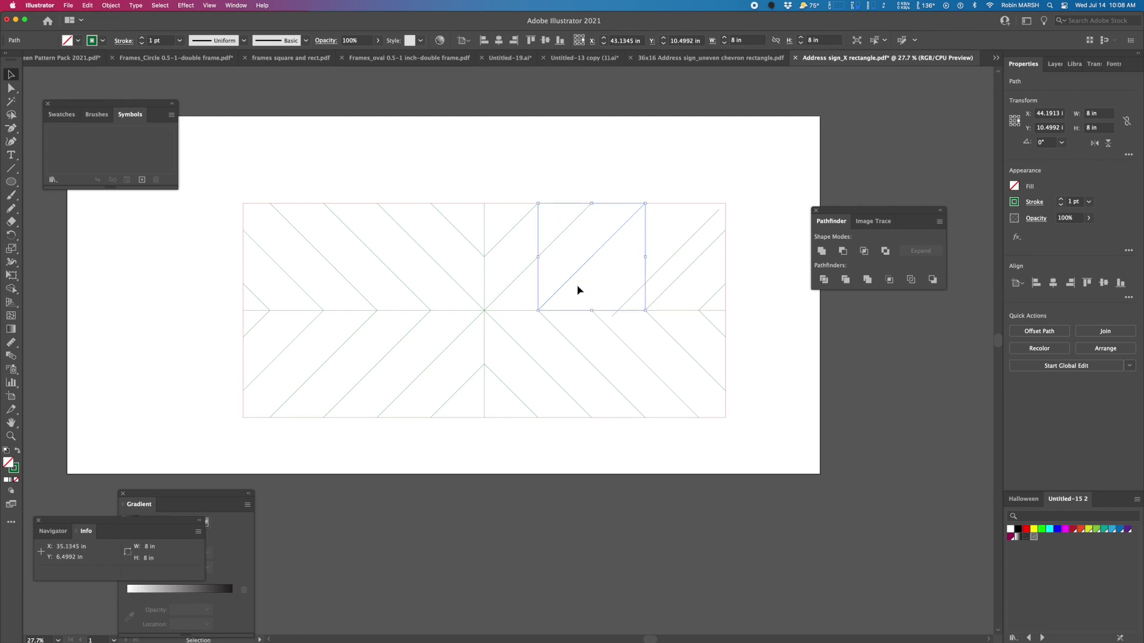
key(super+d)
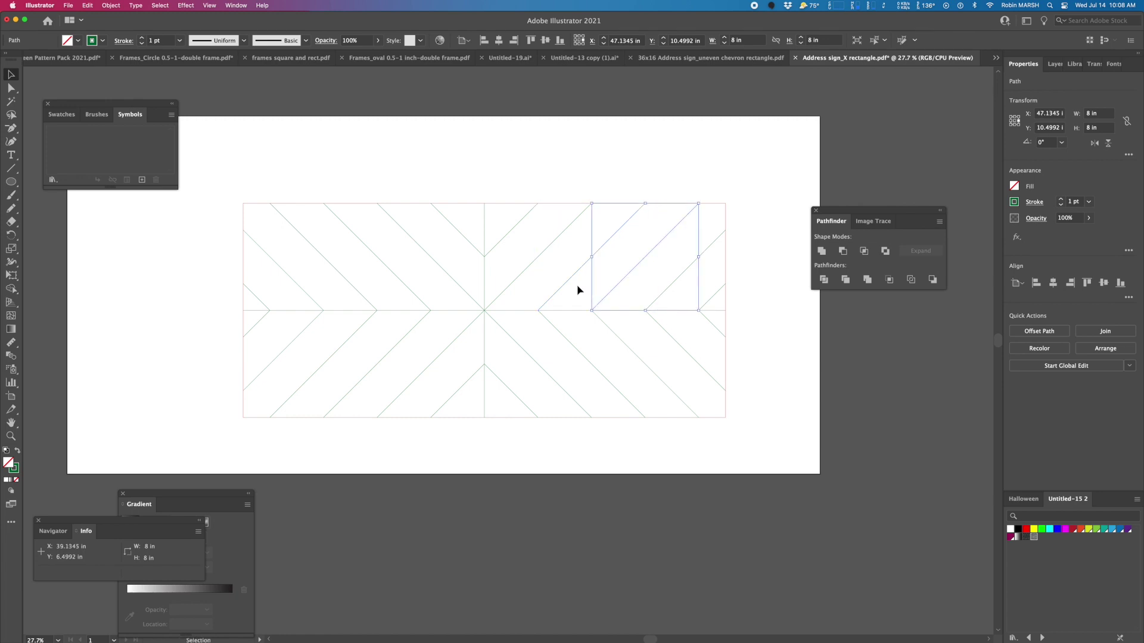
Select the entire chevron artwork and divide it with Pathfinder's Divide.
click(648, 283)
drag(198, 173, 785, 460)
click(824, 280)
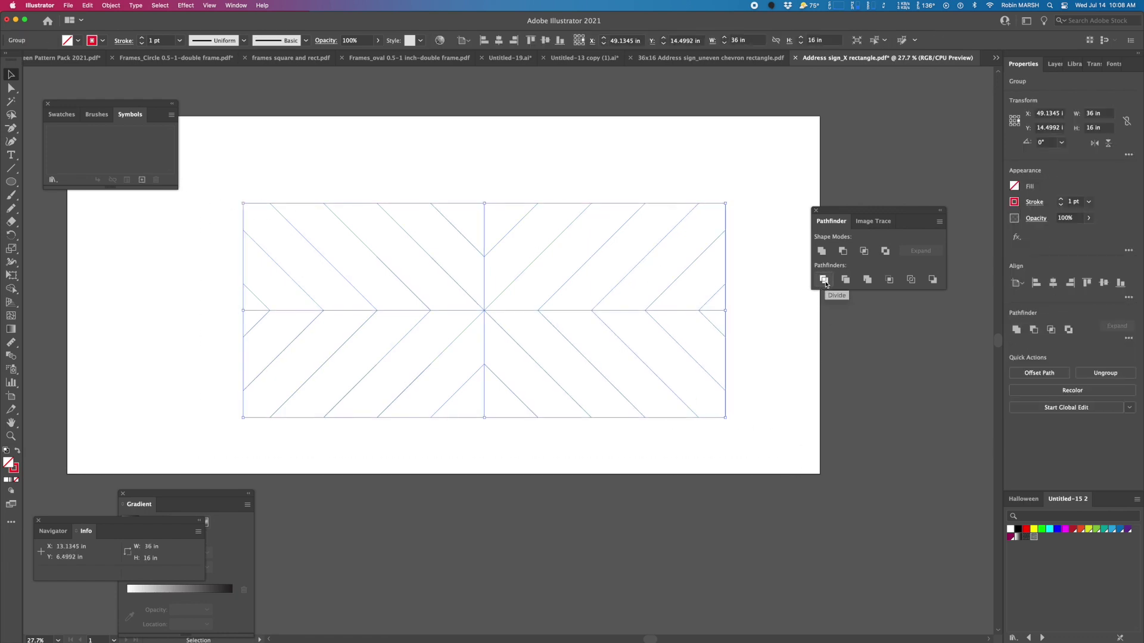
Move the Pathfinder panel aside and ungroup the divided chevron pieces.
drag(868, 218, 1018, 218)
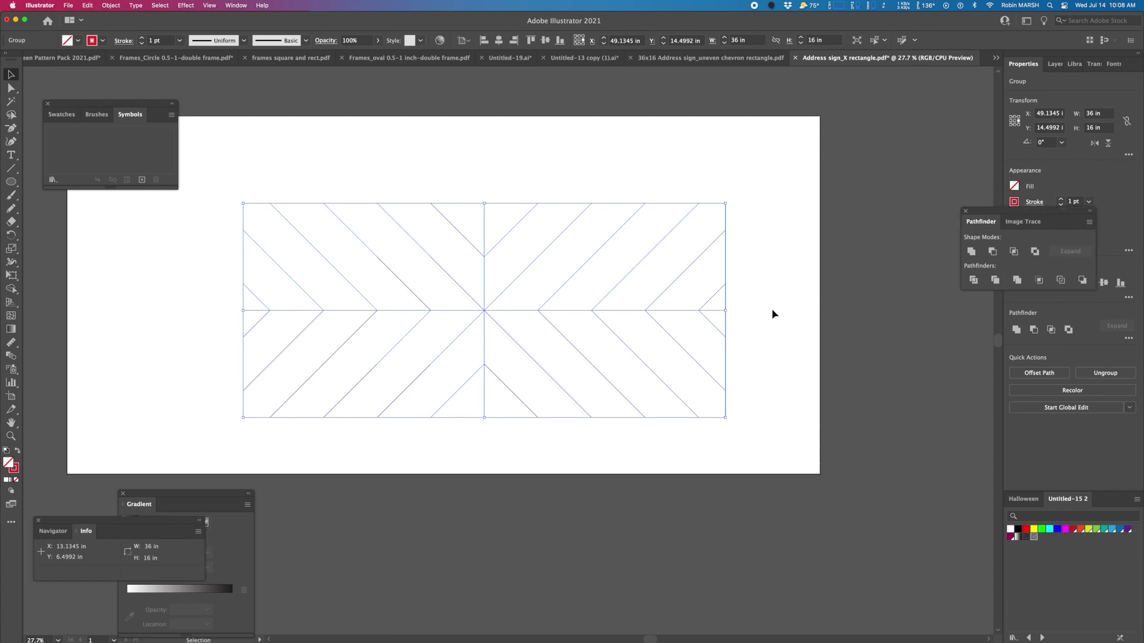
click(732, 302)
click(722, 299)
click(1105, 373)
click(773, 331)
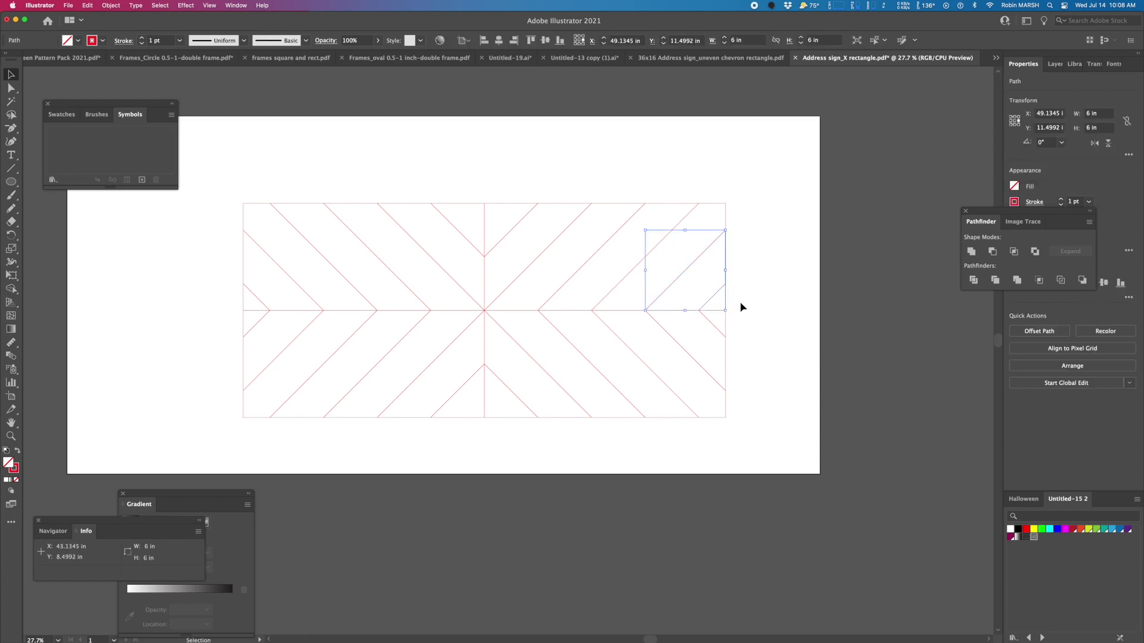
Pull the small triangles and square pieces at the right end out to the right.
click(727, 304)
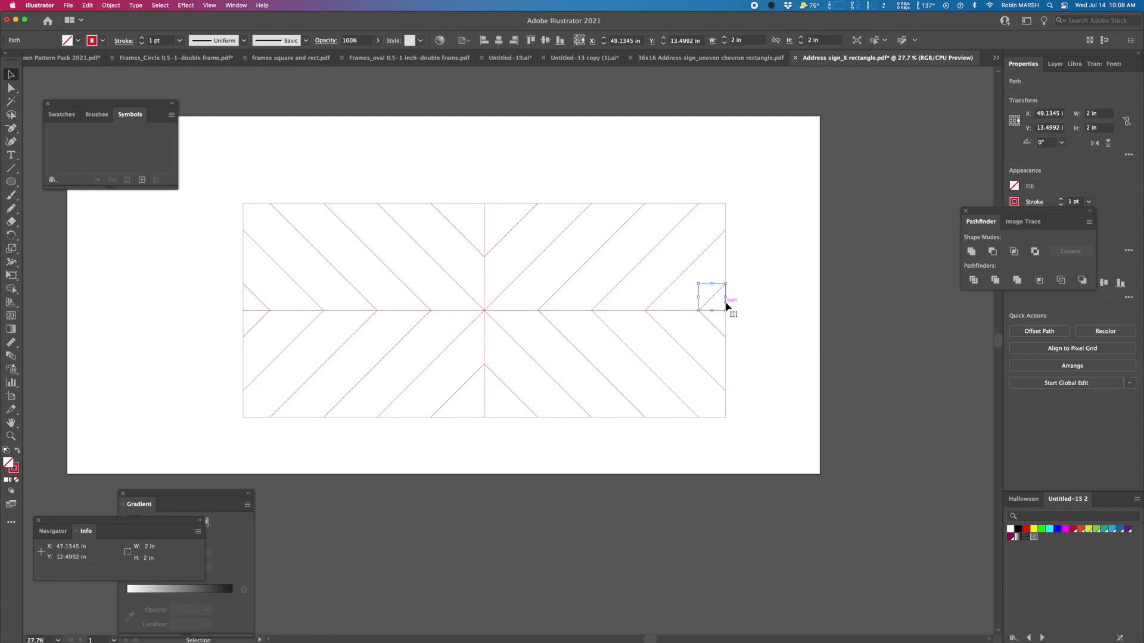
drag(725, 305, 798, 306)
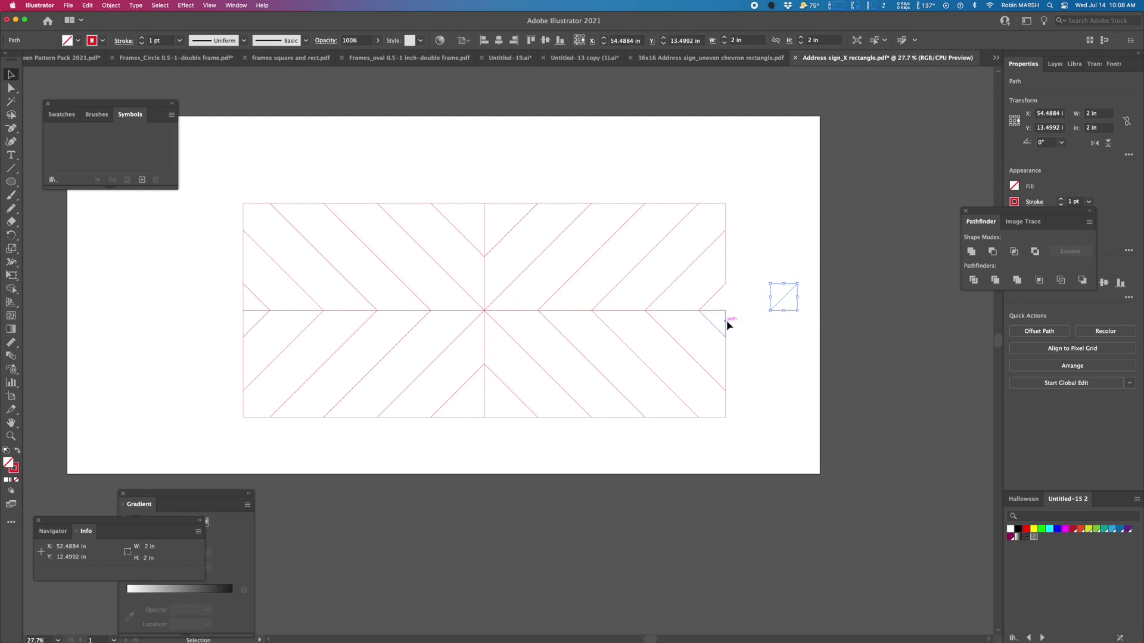
click(725, 322)
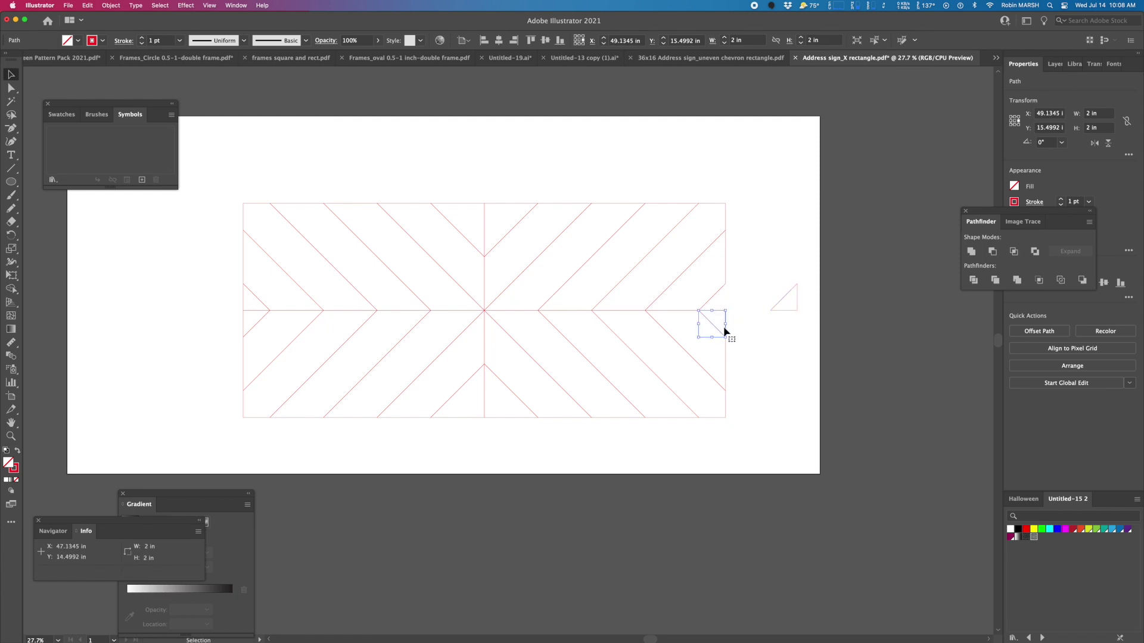
drag(728, 335, 806, 345)
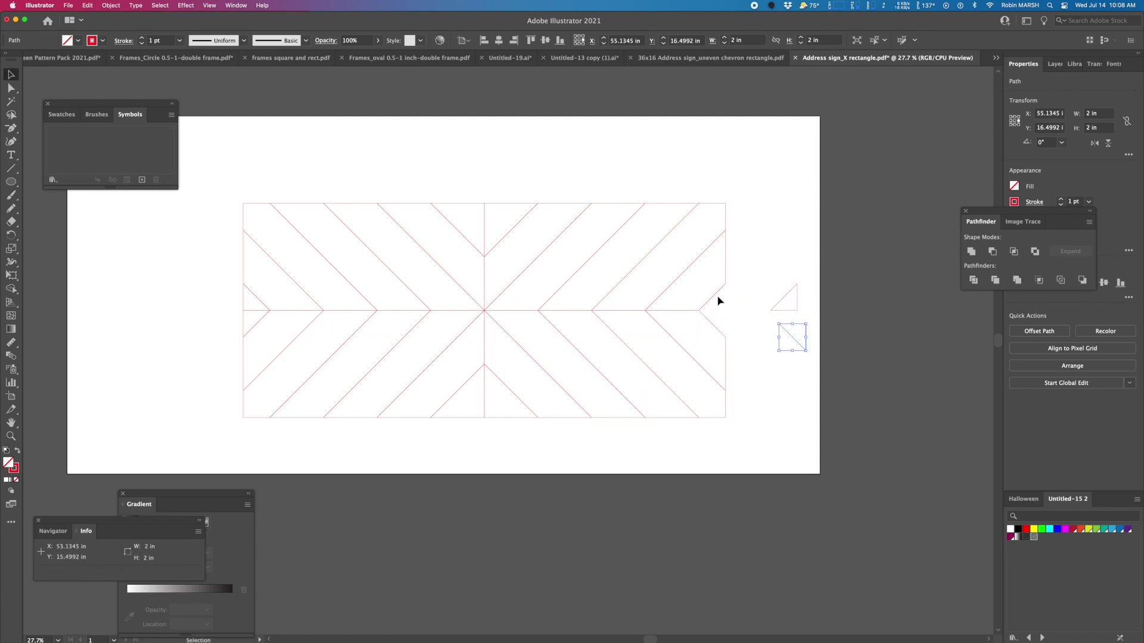
click(717, 300)
drag(717, 301, 776, 285)
drag(724, 334, 775, 357)
Move the upper and lower diagonal strips outward, up-right and down-right.
click(679, 277)
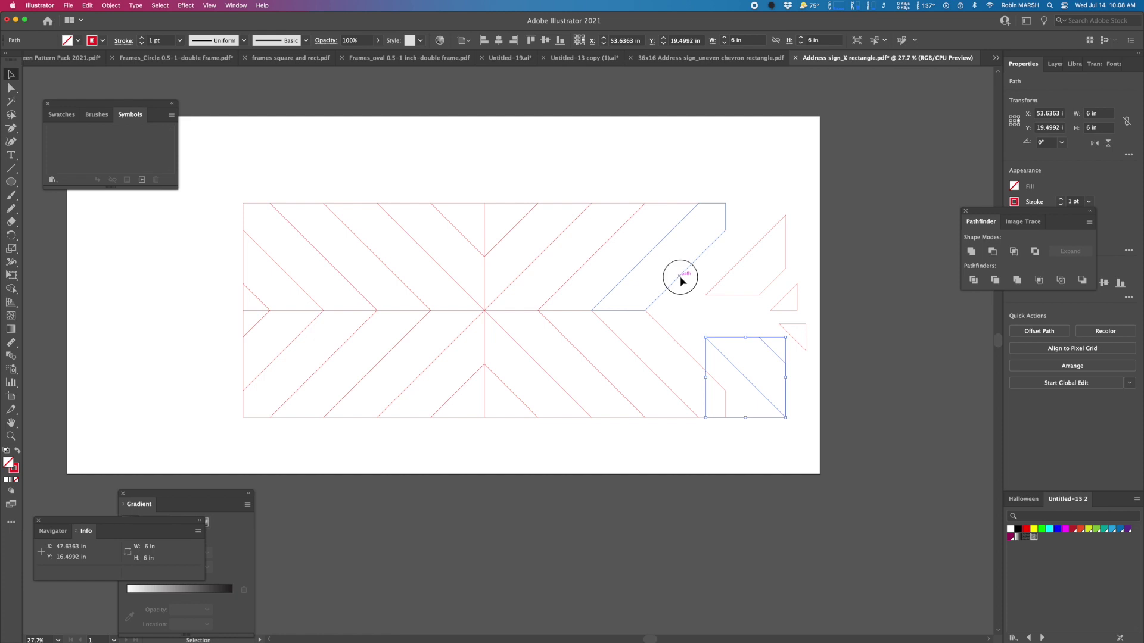
drag(680, 277, 724, 268)
click(677, 339)
drag(677, 339, 716, 363)
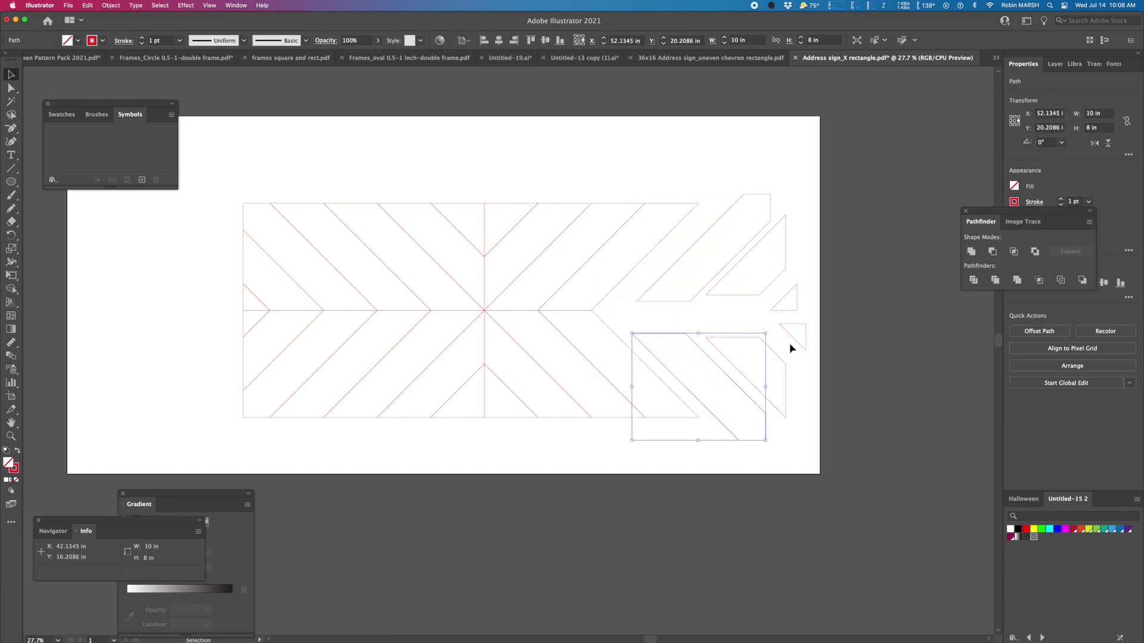